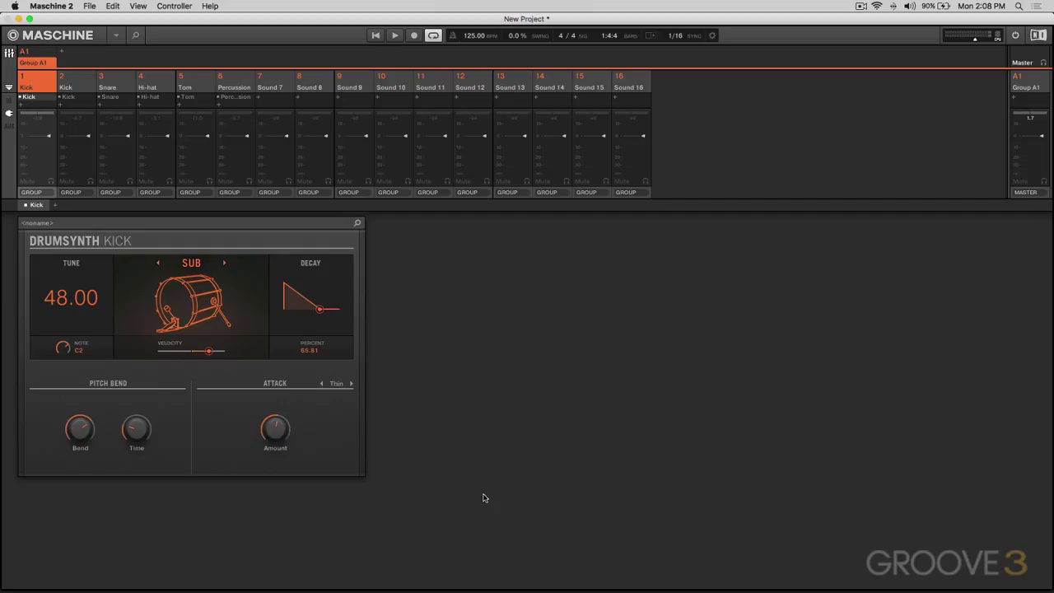
Step: Close the kick model list and check the Snare's Drumsynth models, keeping Volt
left_click(188, 264)
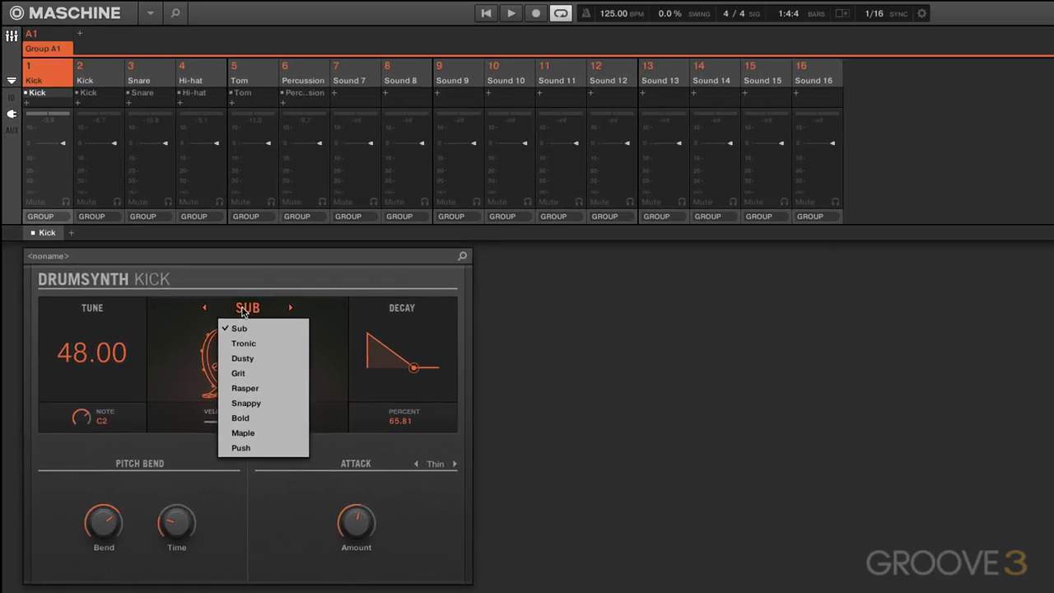
left_click(244, 312)
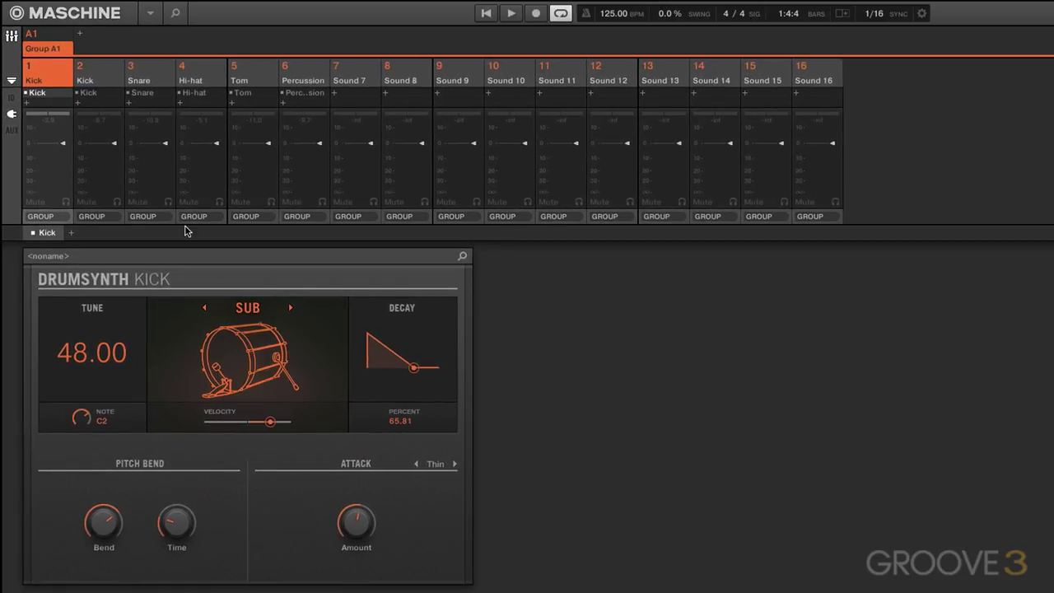
left_click(150, 73)
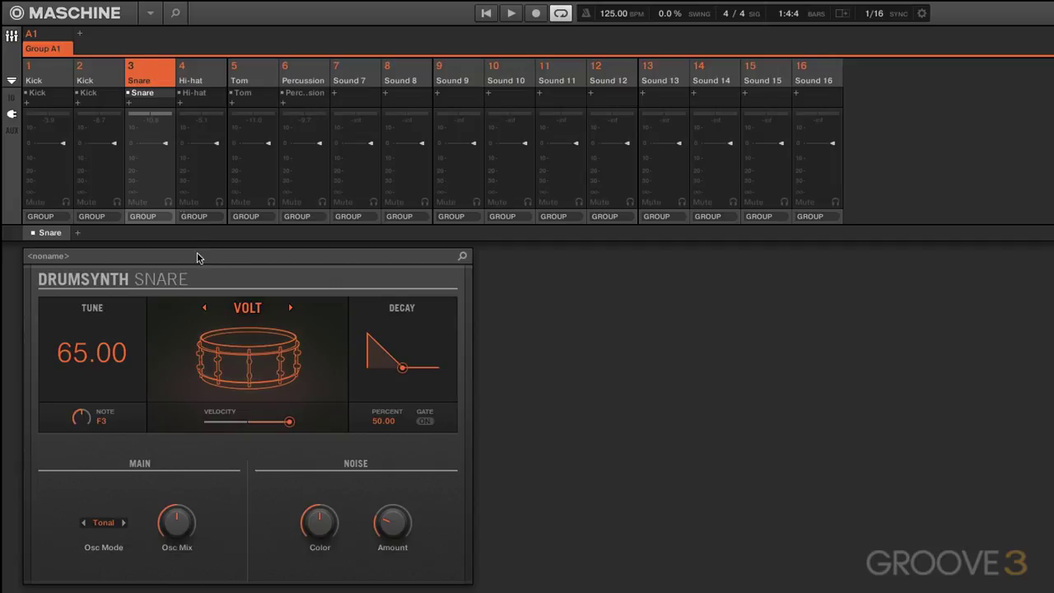
left_click(248, 309)
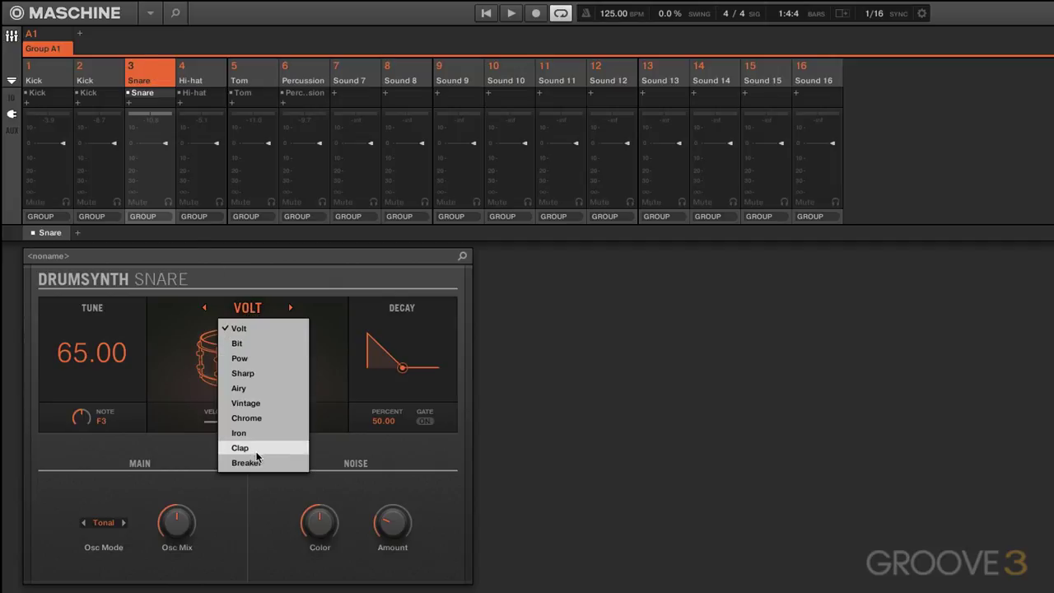
left_click(209, 72)
Step: Check the Hi-hat and Tom model lists, keeping Silver and Tronic unchanged
left_click(200, 69)
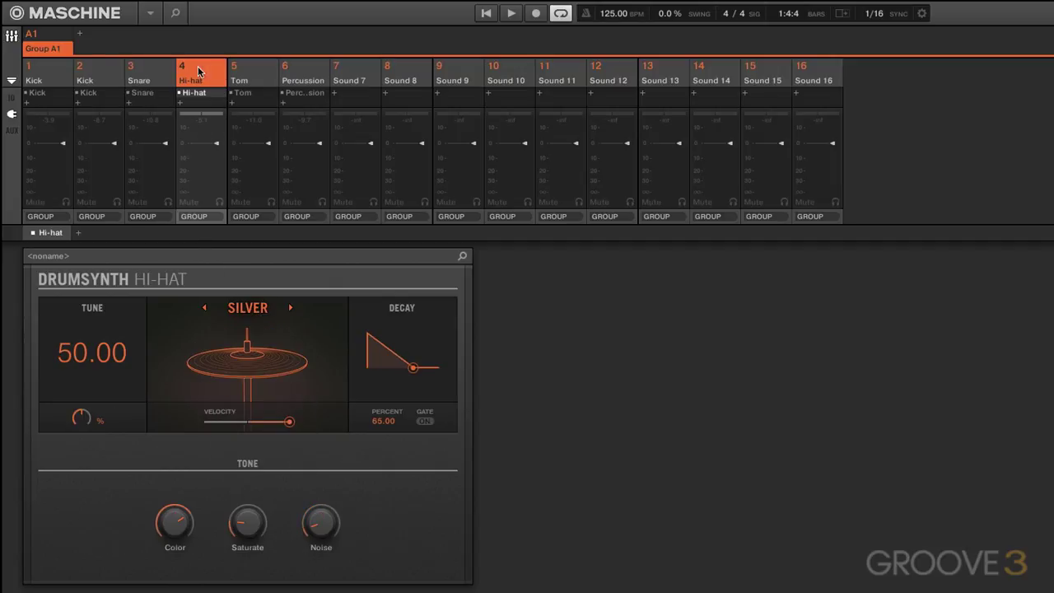
left_click(267, 310)
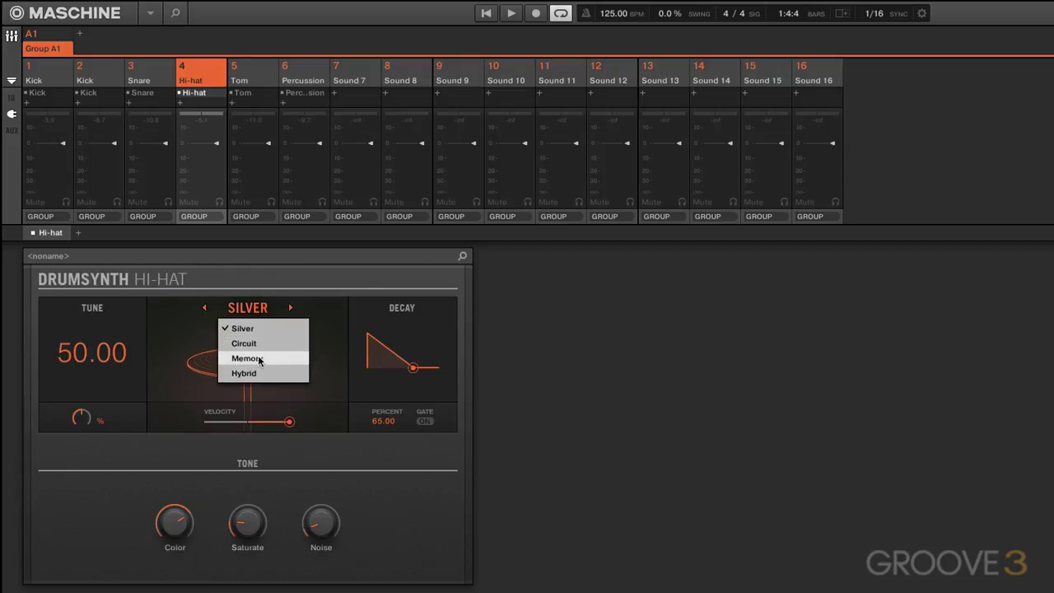
left_click(258, 294)
left_click(245, 71)
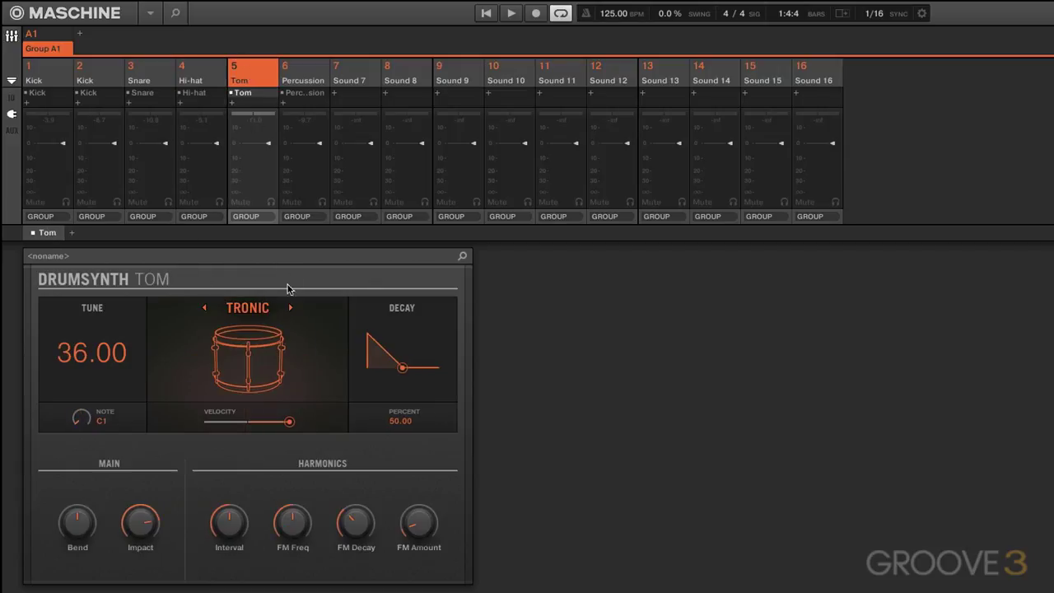
left_click(268, 310)
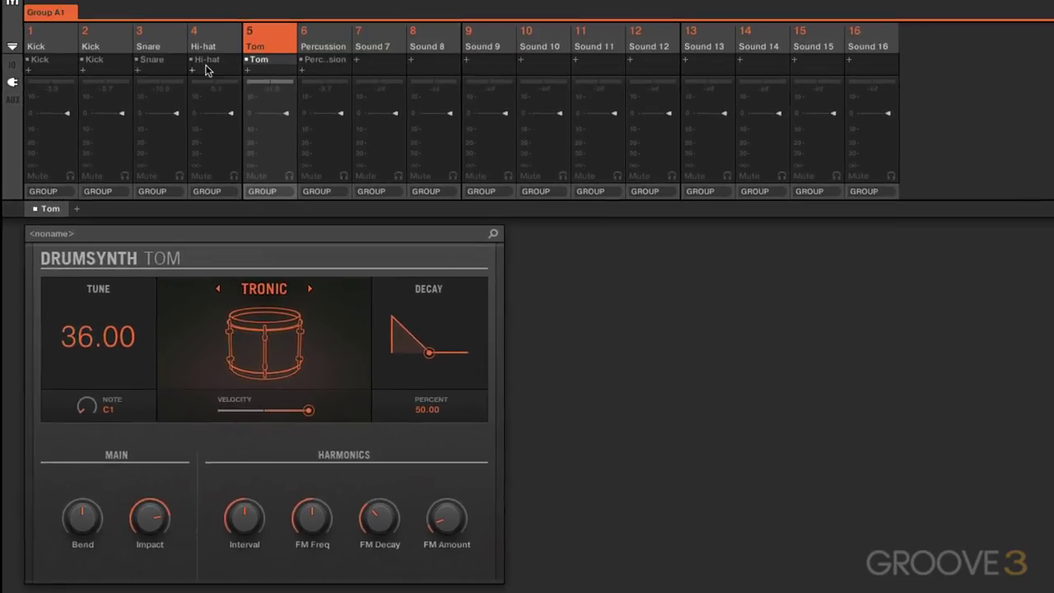
Step: Retune the hi-hat to 40.00 and shorten its decay to 43.59 percent
left_click(206, 41)
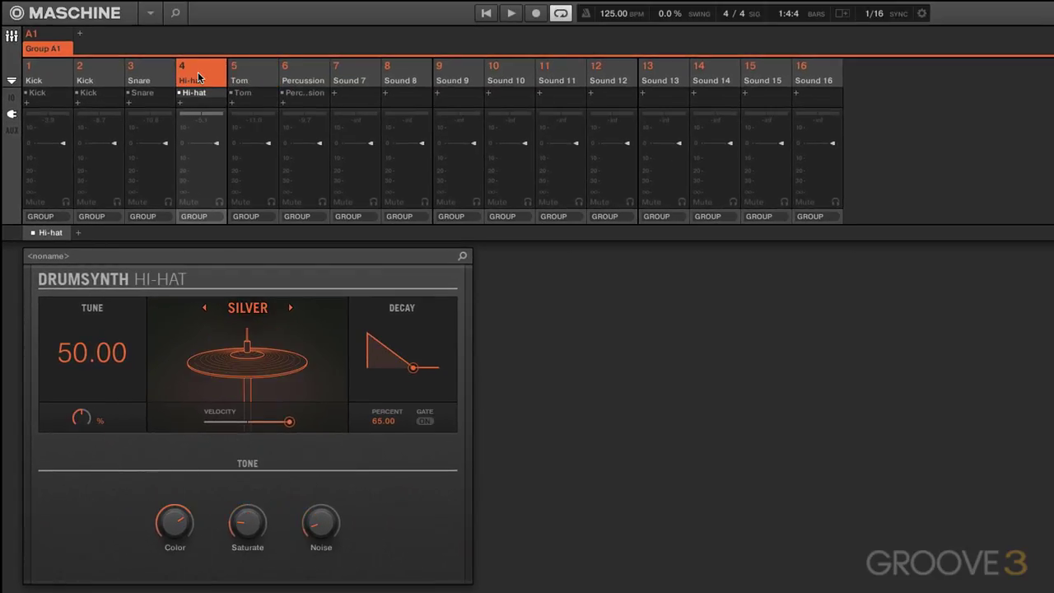
mouse_move(80, 423)
left_mouse_down()
mouse_move(80, 386)
mouse_move(80, 420)
left_mouse_up()
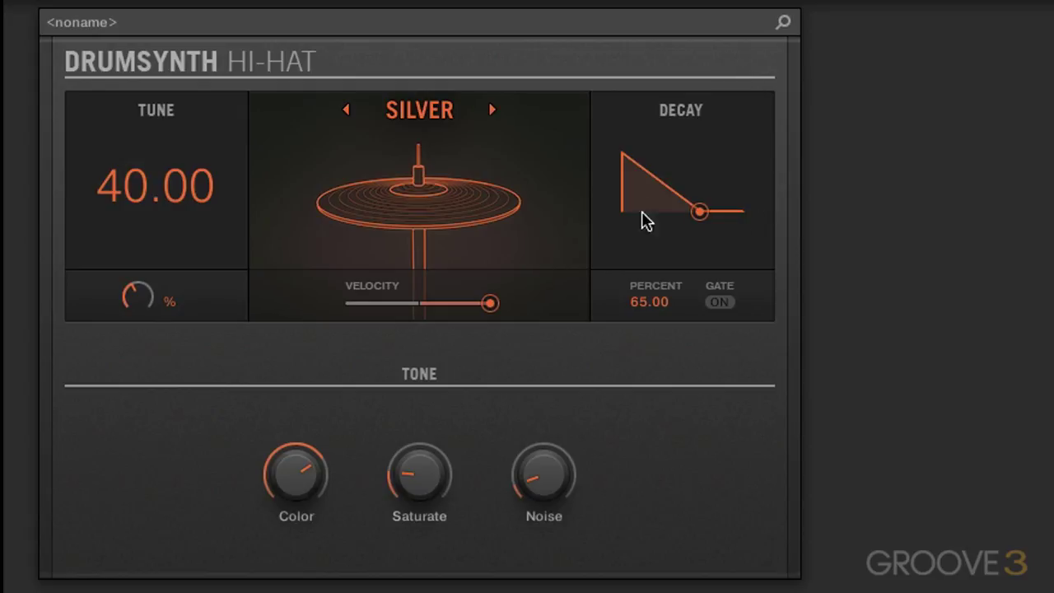
left_click_drag(698, 212, 673, 218)
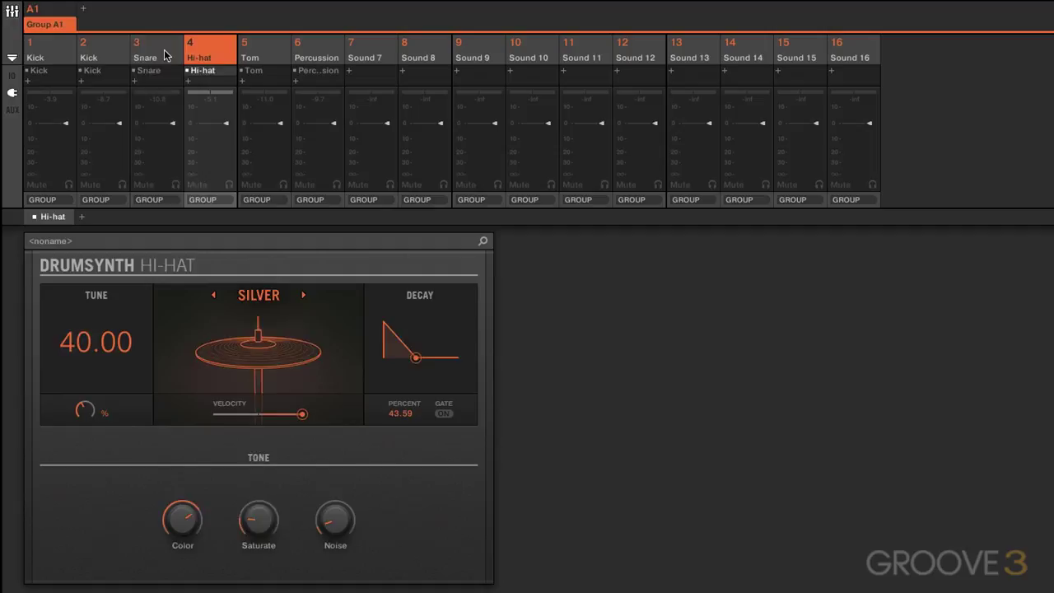
Step: Step through the Snare and Tom sounds to the empty Sound 7 slot
left_click(167, 65)
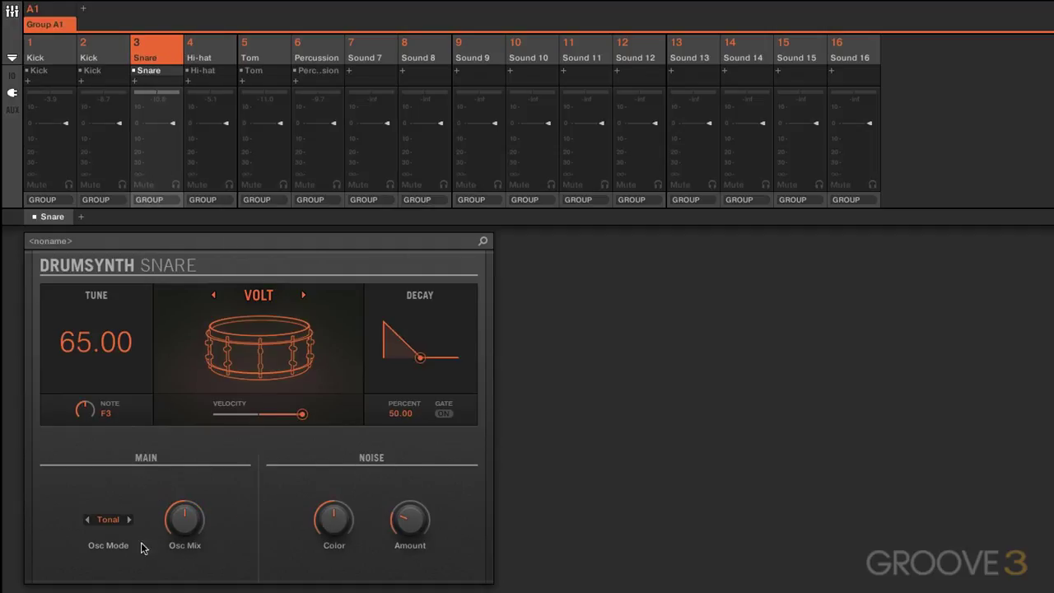
left_click(257, 56)
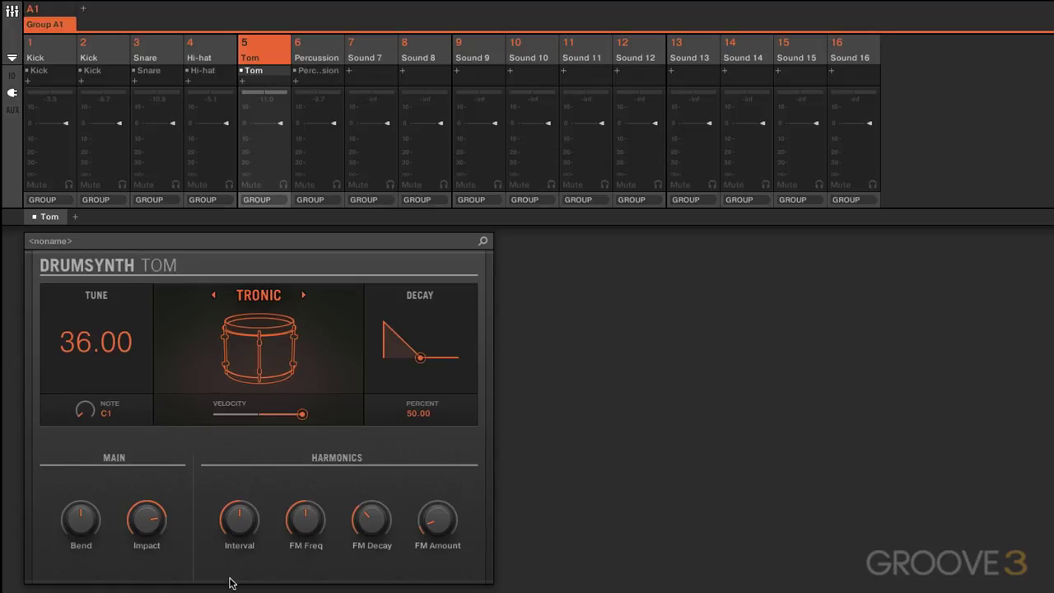
left_click(362, 51)
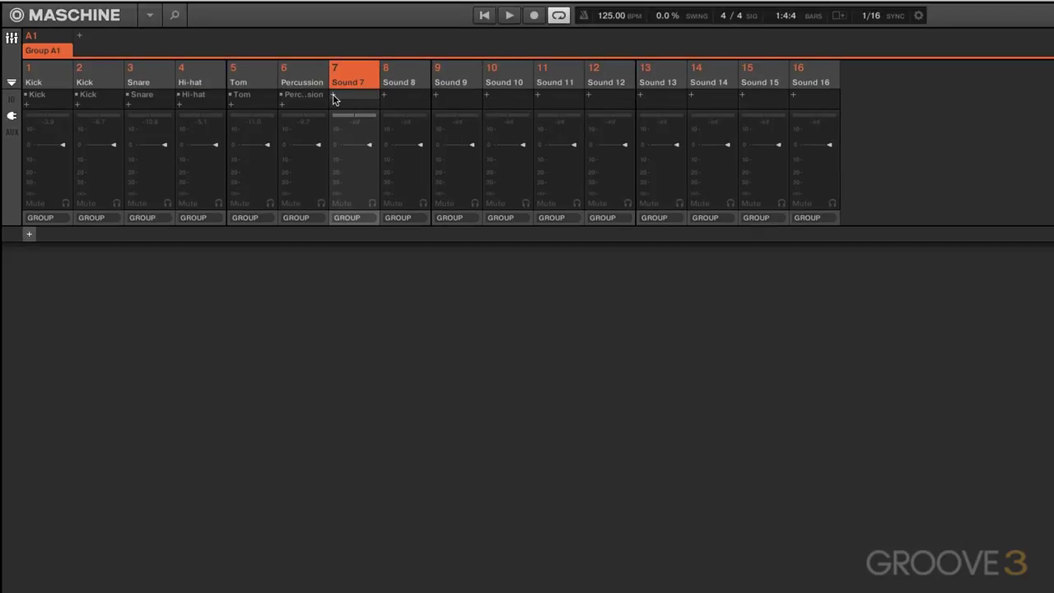
Step: Load Internal > Drumsynth > Cymbal into Sound 7, then select the second Kick
left_click(333, 95)
mouse_move(406, 35)
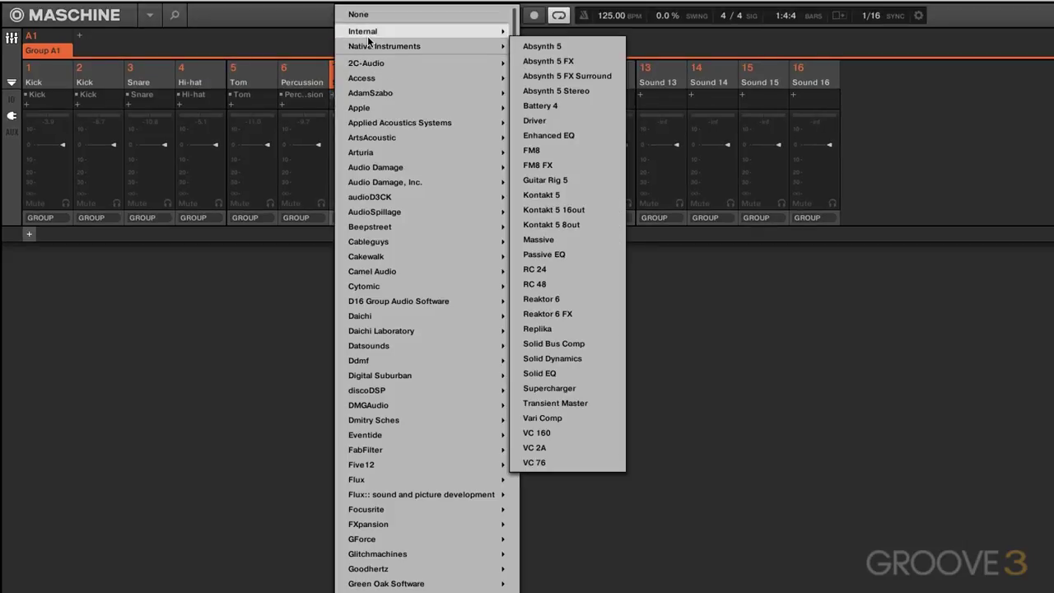
mouse_move(535, 47)
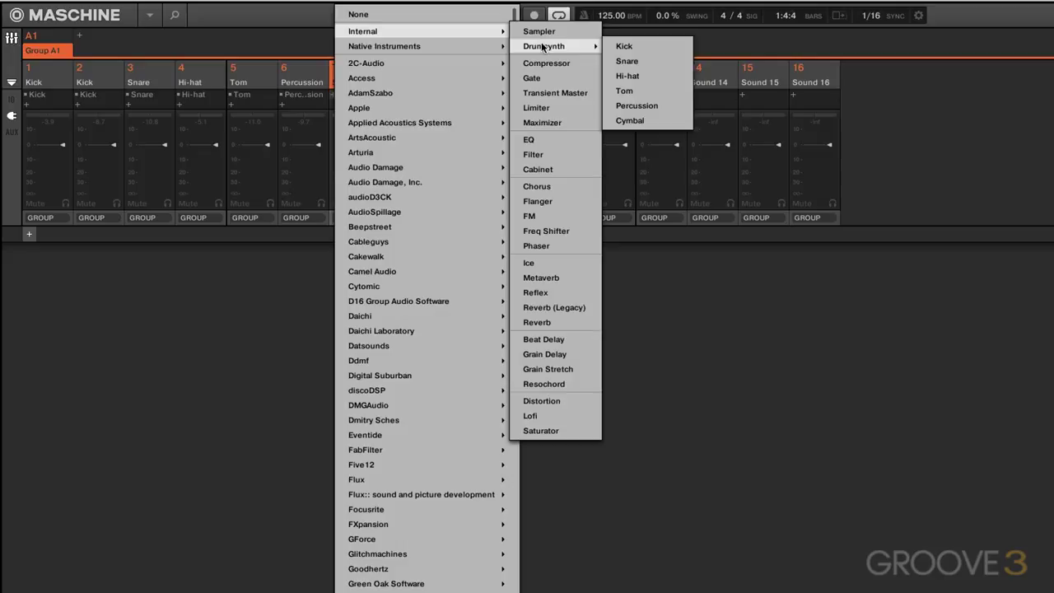
left_click(640, 122)
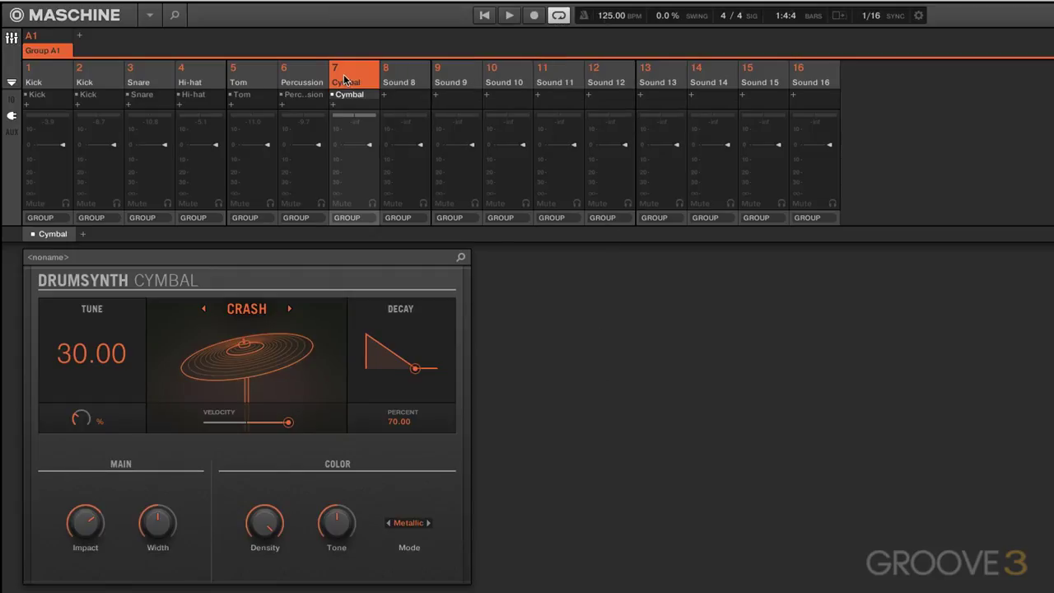
left_click(106, 74)
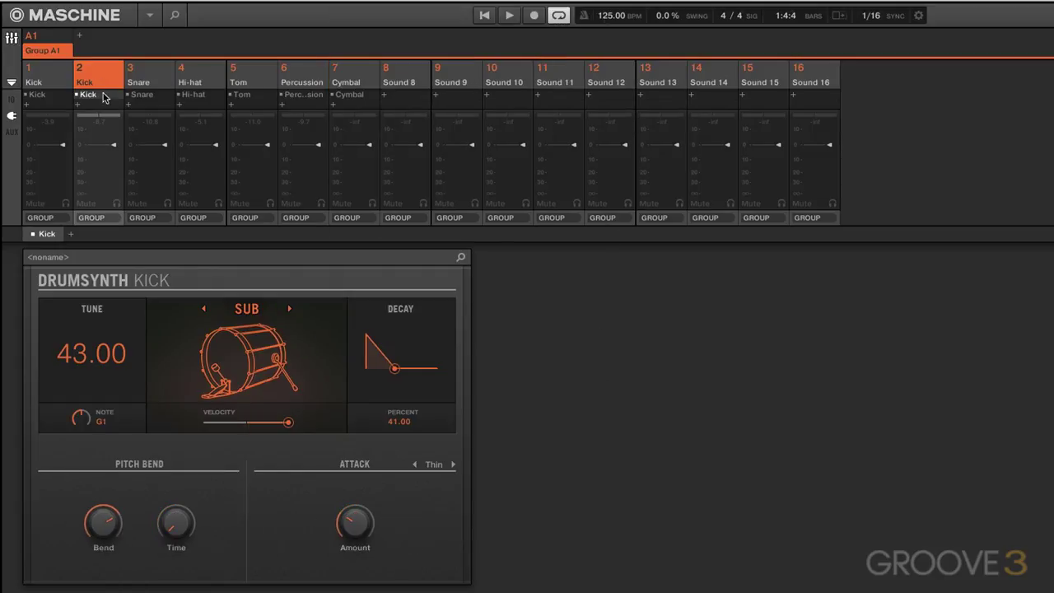
Step: Save sound slot 1's kick via Save As under the name 'Kick 3'
left_click(58, 76)
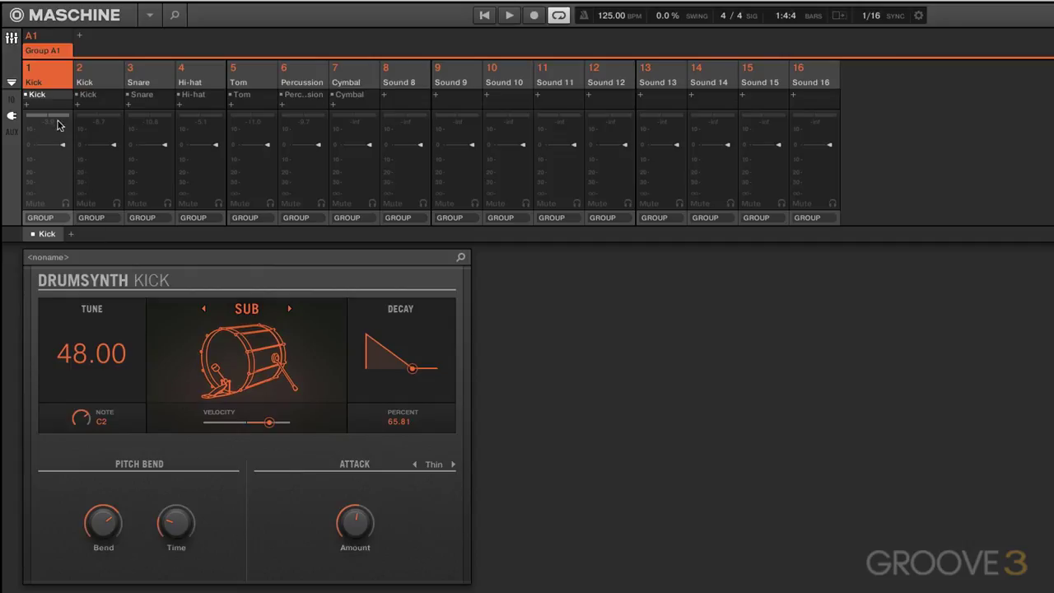
right_click(45, 76)
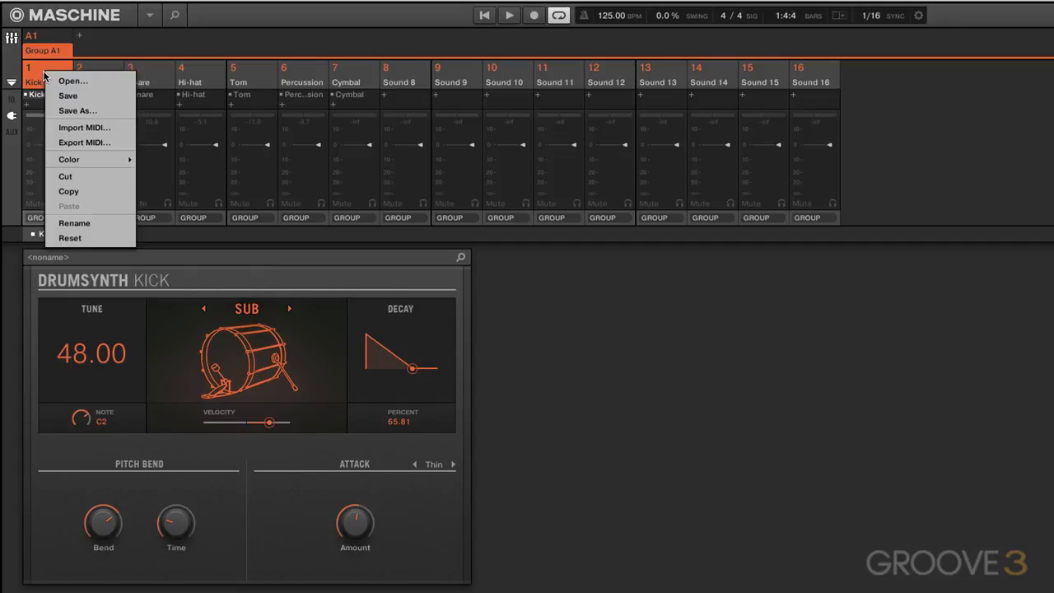
left_click(74, 110)
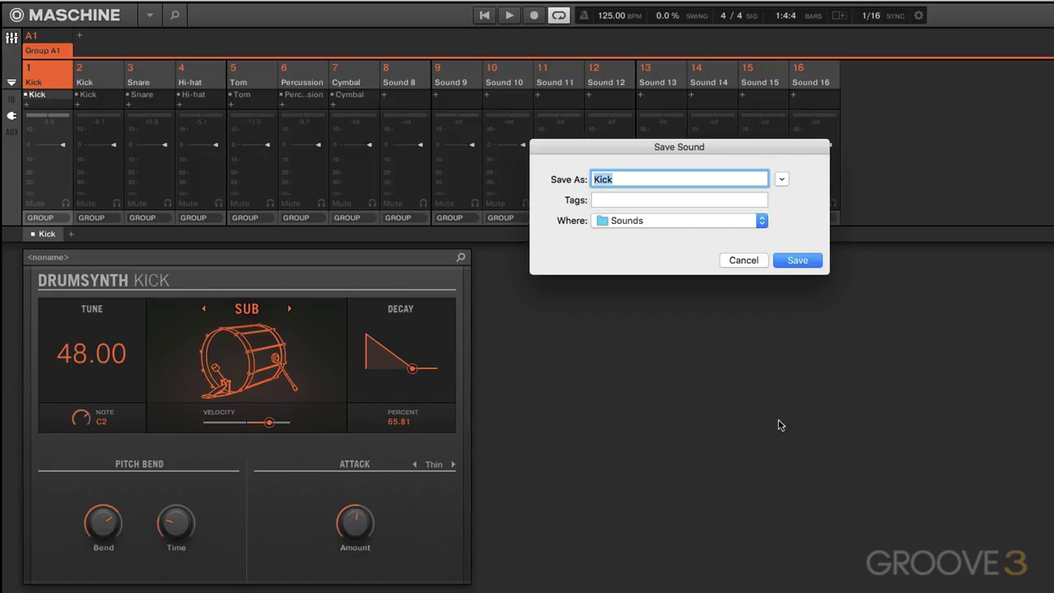
left_click(649, 178)
type("3")
left_click(790, 262)
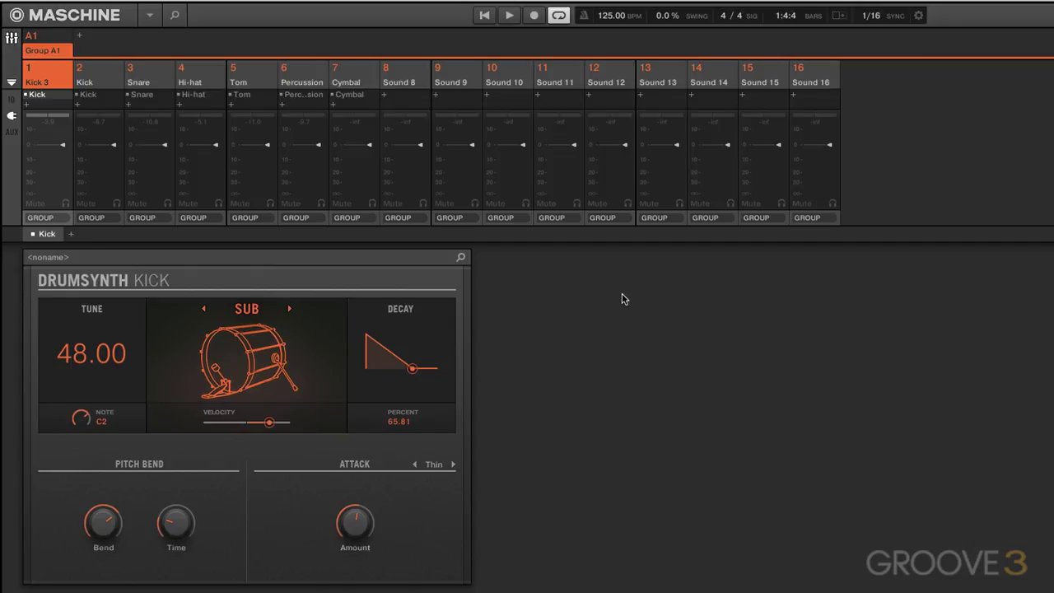
Step: Open the Browser showing only user-saved Sounds
left_click(175, 16)
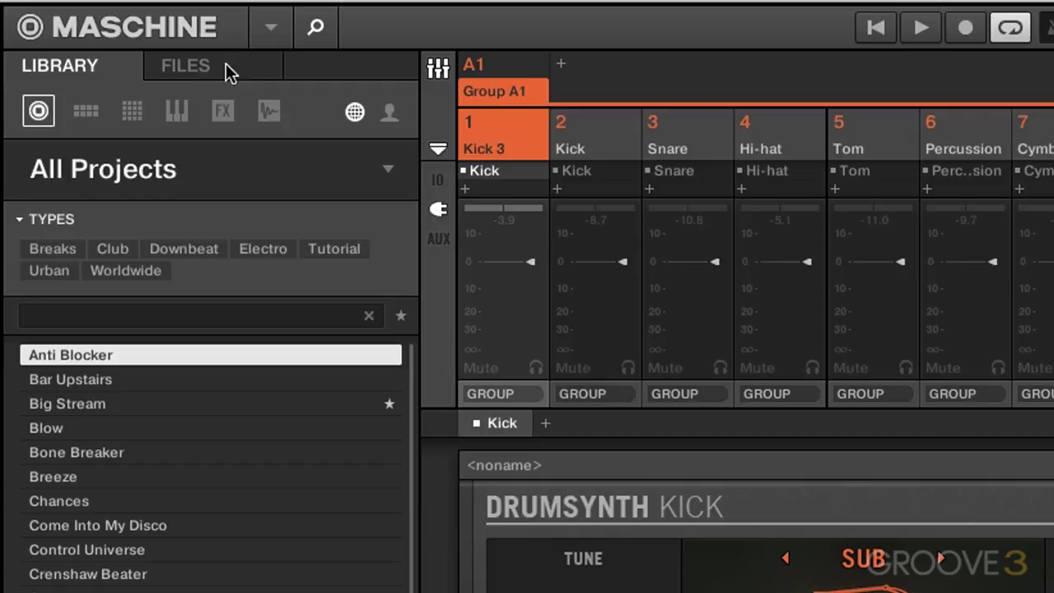
left_click(74, 62)
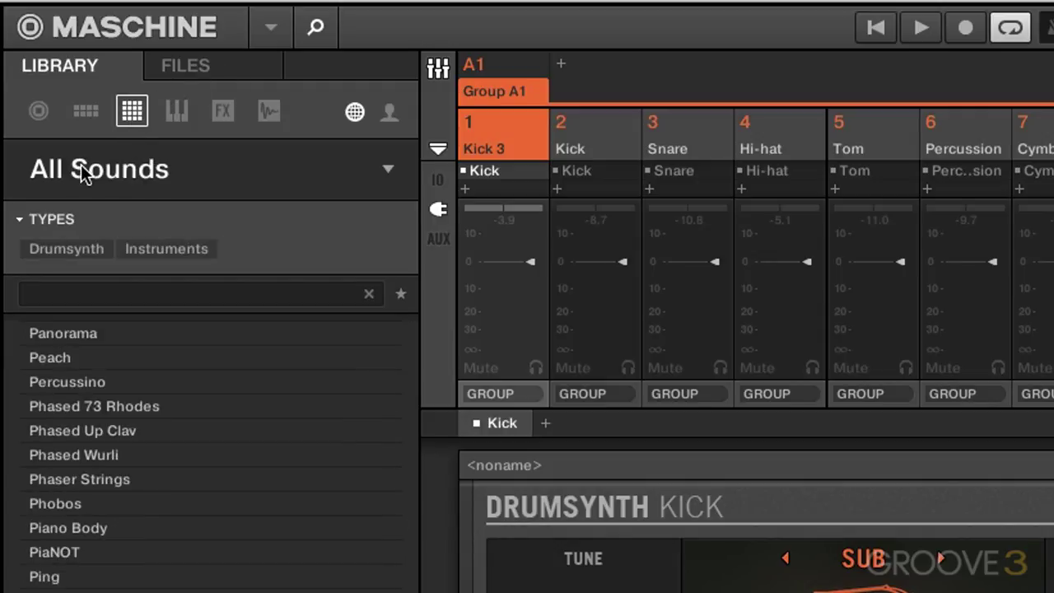
left_click(390, 114)
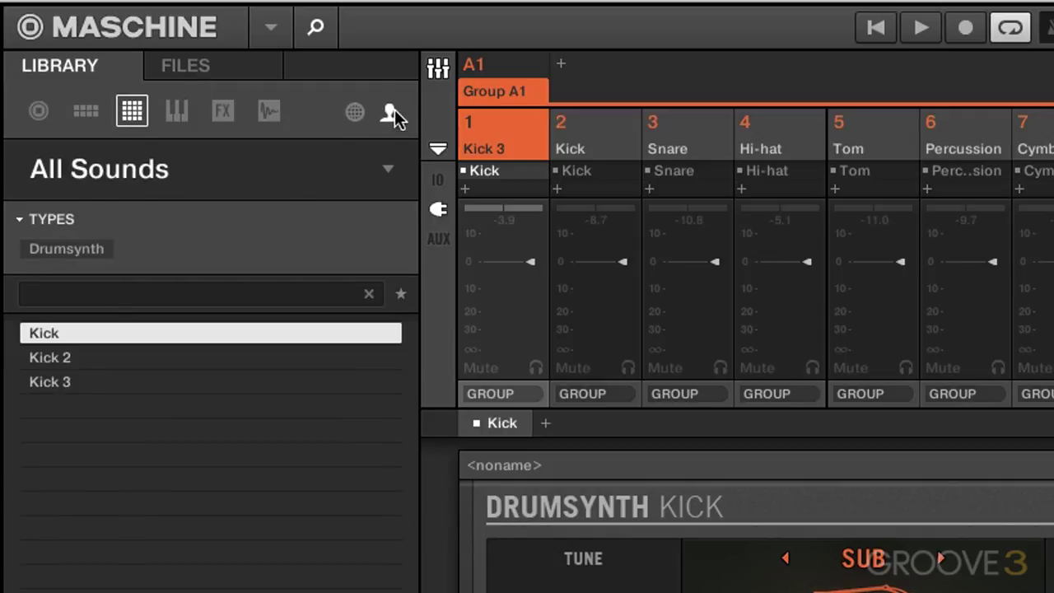
Step: Audition Kick 3 and Kick 2, keep Kick on slot 1, then switch to factory sounds
left_click(52, 382)
left_click(54, 359)
left_click(54, 341)
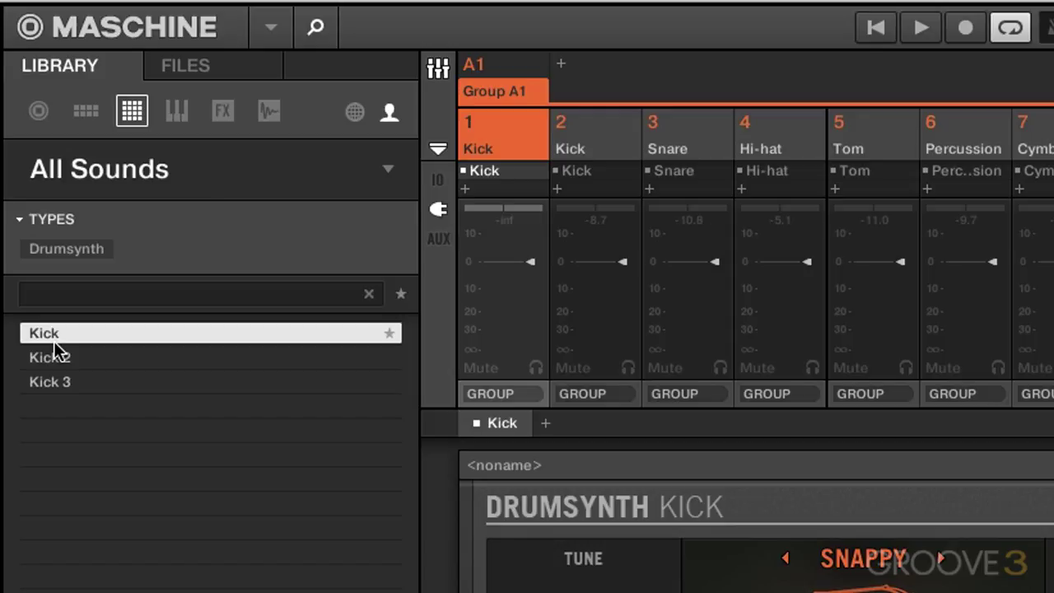
left_click(354, 115)
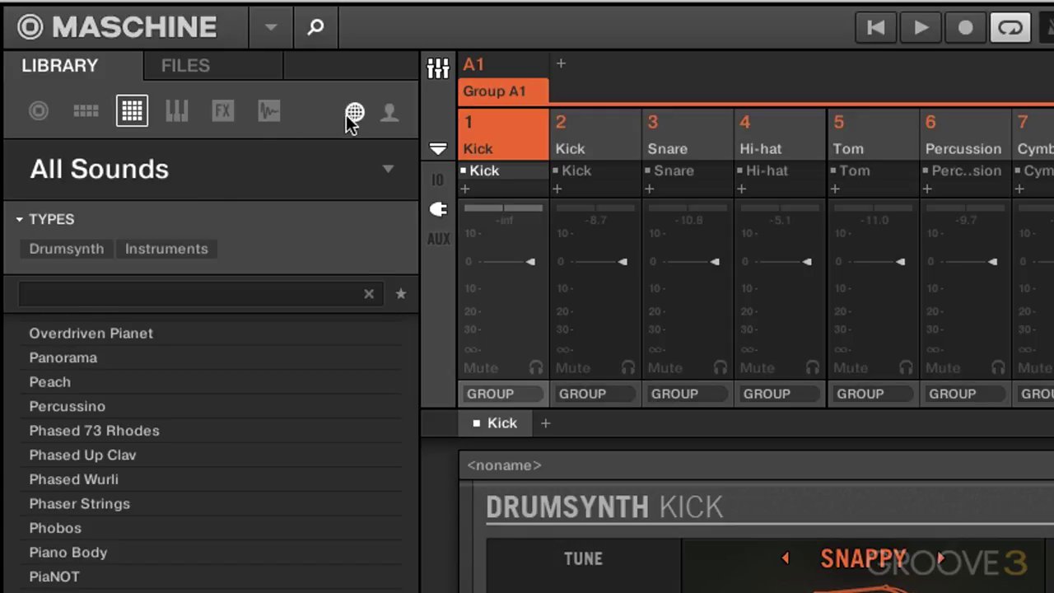
Step: Filter factory sounds to Drumsynth and load the Breaker Tight snare onto slot 1
left_click(55, 248)
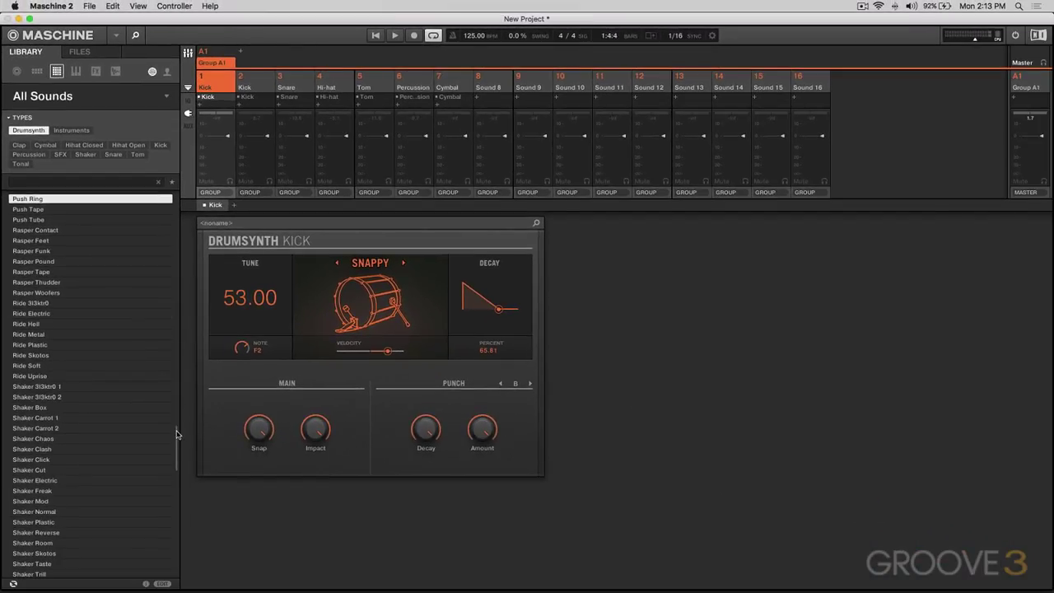
left_click_drag(176, 434, 156, 206)
scroll(156, 202, "down", 1)
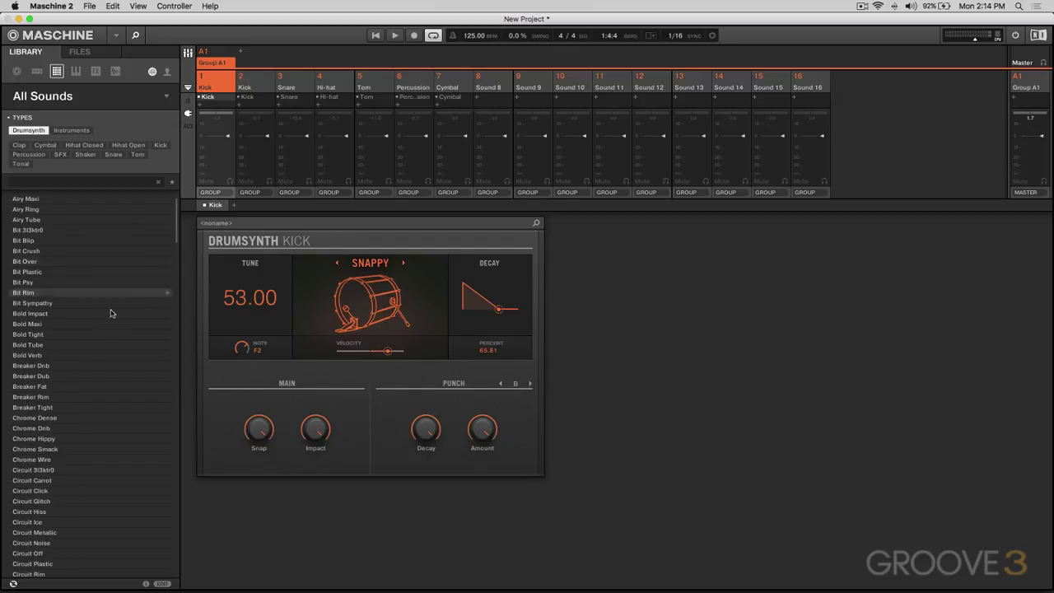
left_click(46, 409)
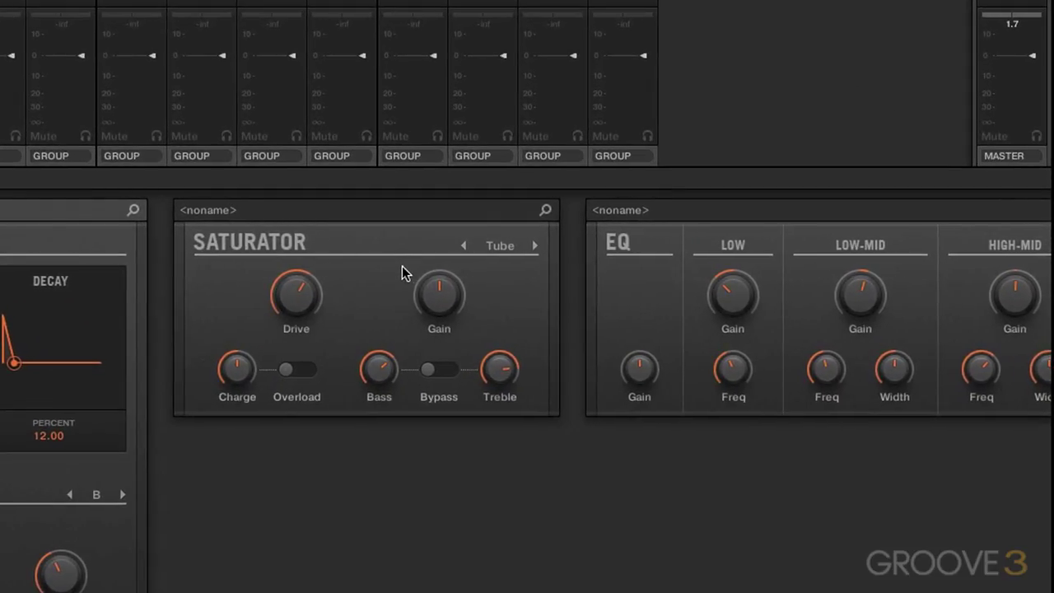
scroll(416, 267, "right", 2)
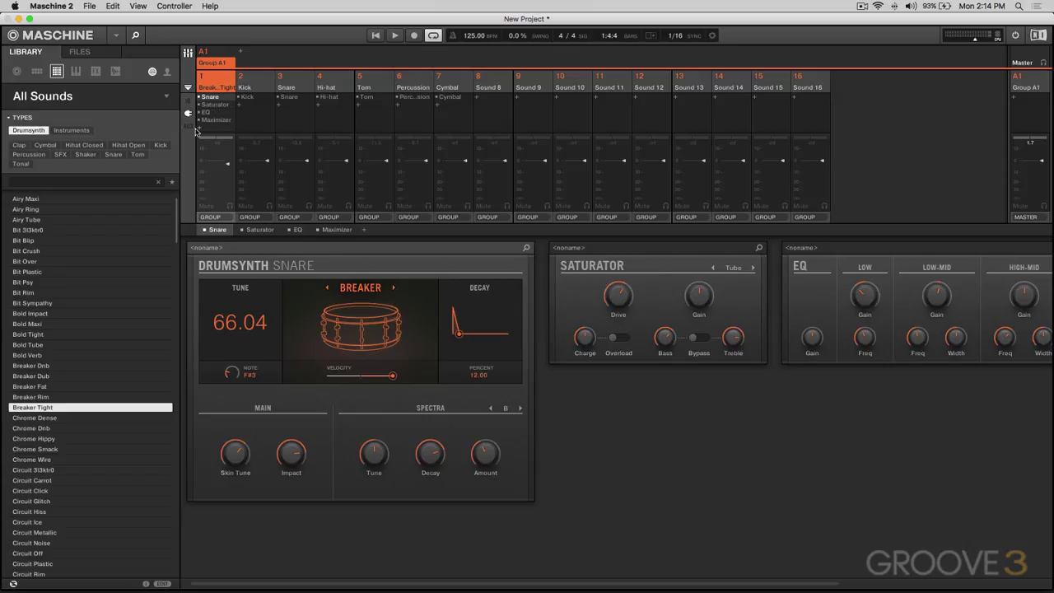
Step: Filter to Kick and audition Dusty Room, Maple Detroit and Push Ring, ending on Rasper Feet
left_click(160, 145)
left_click(90, 292)
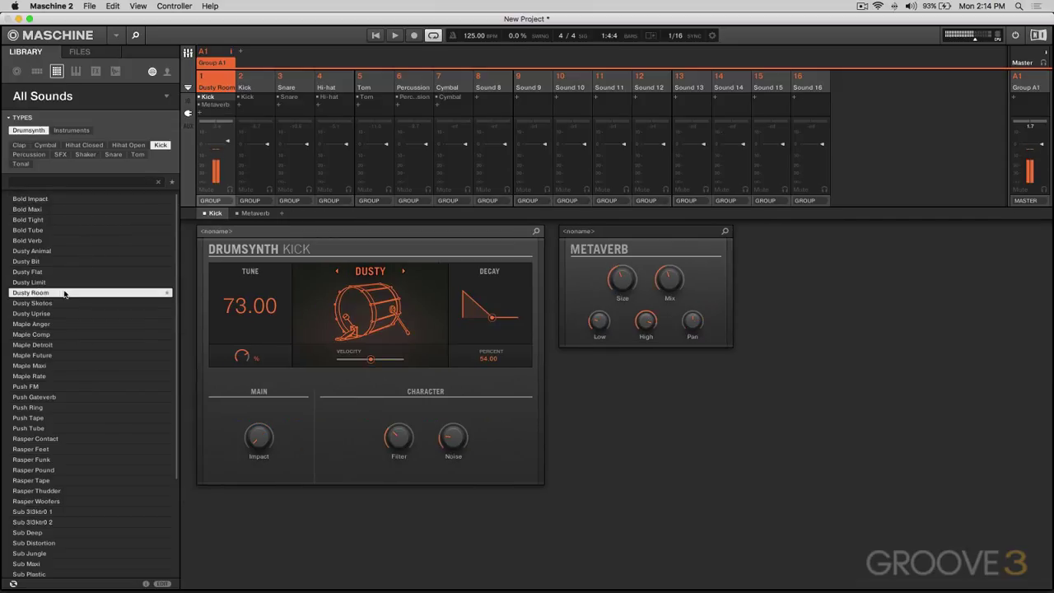
left_click(39, 345)
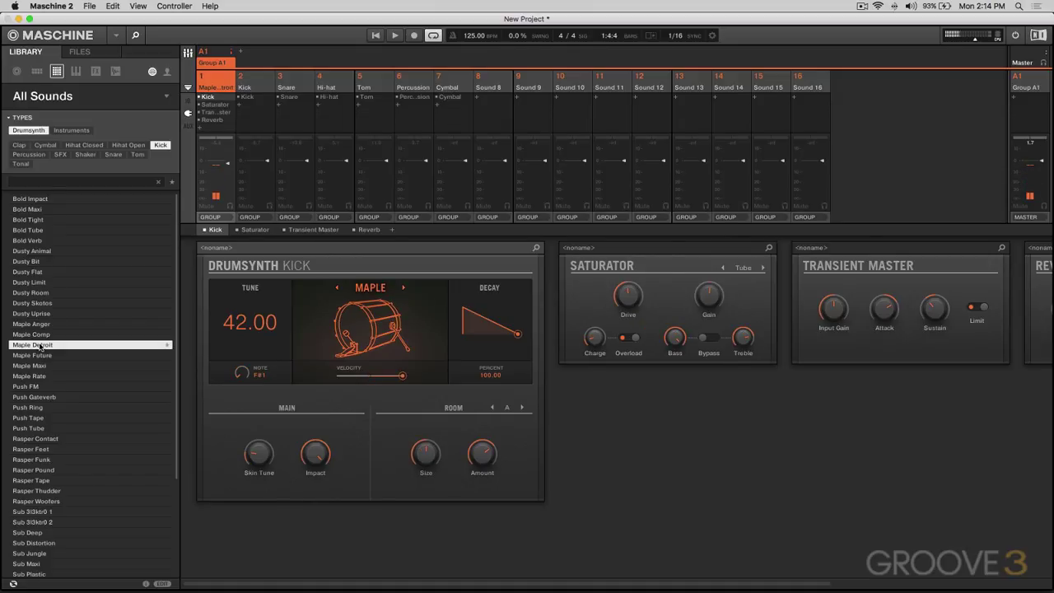
left_click(38, 407)
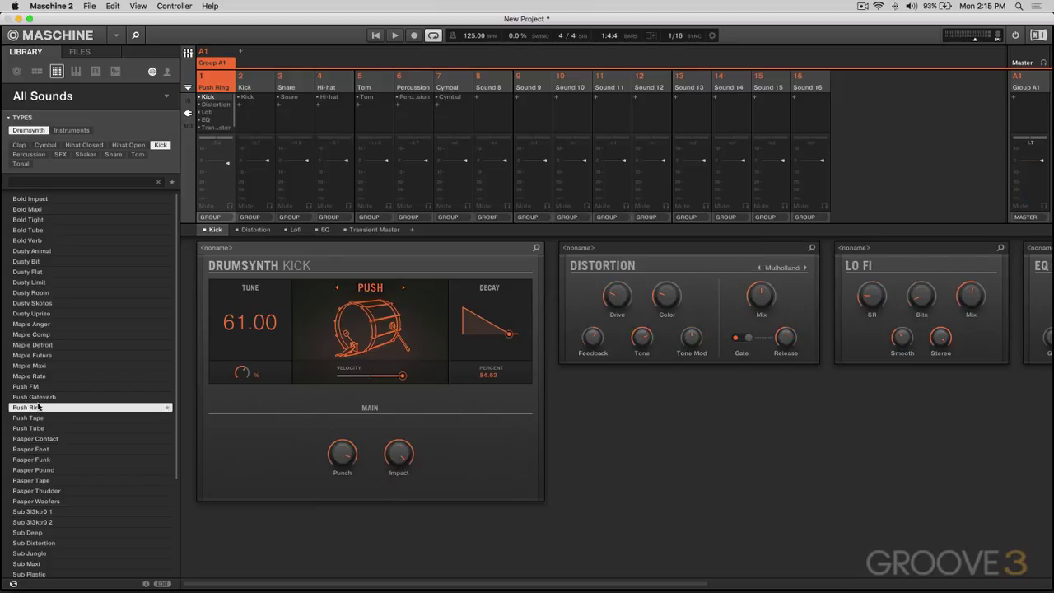
left_click(35, 449)
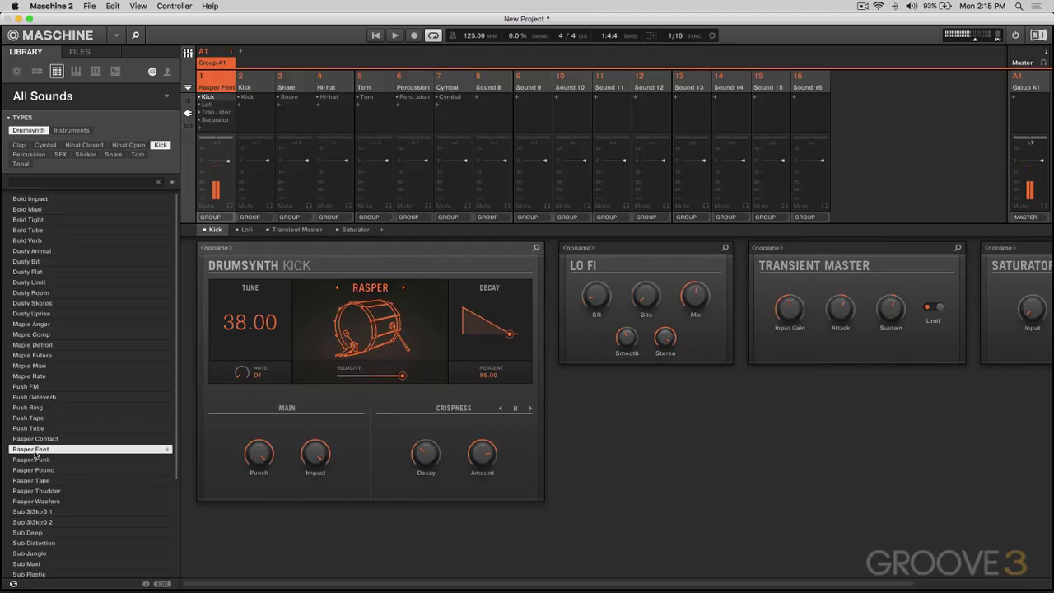